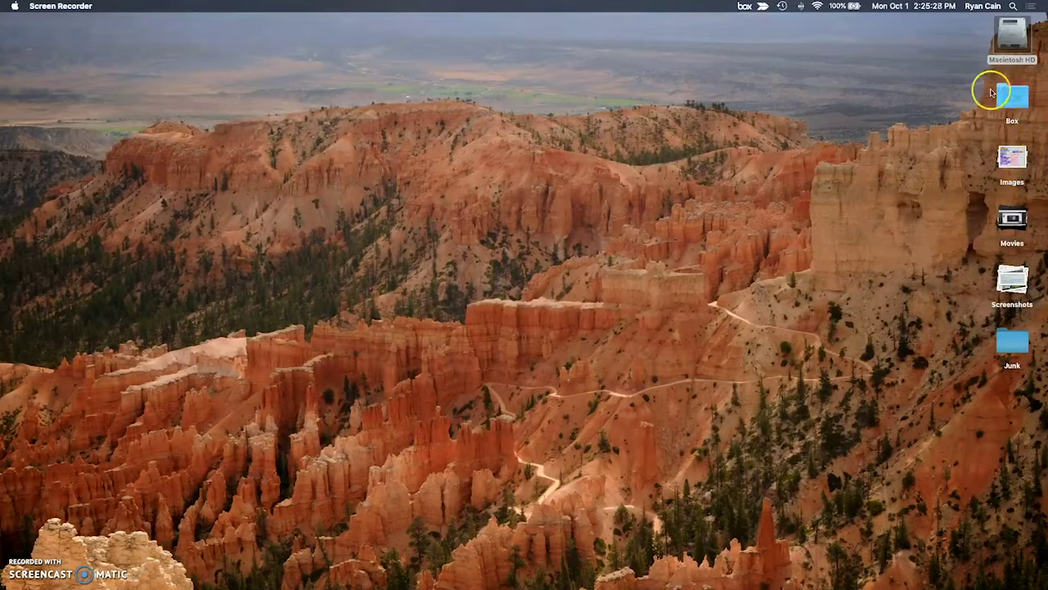
# Browse the Applications folder on Macintosh HD, expand the Audacity folder and select the Audacity application inside it.
pyautogui.click(1007, 43)
pyautogui.doubleClick(1006, 43)
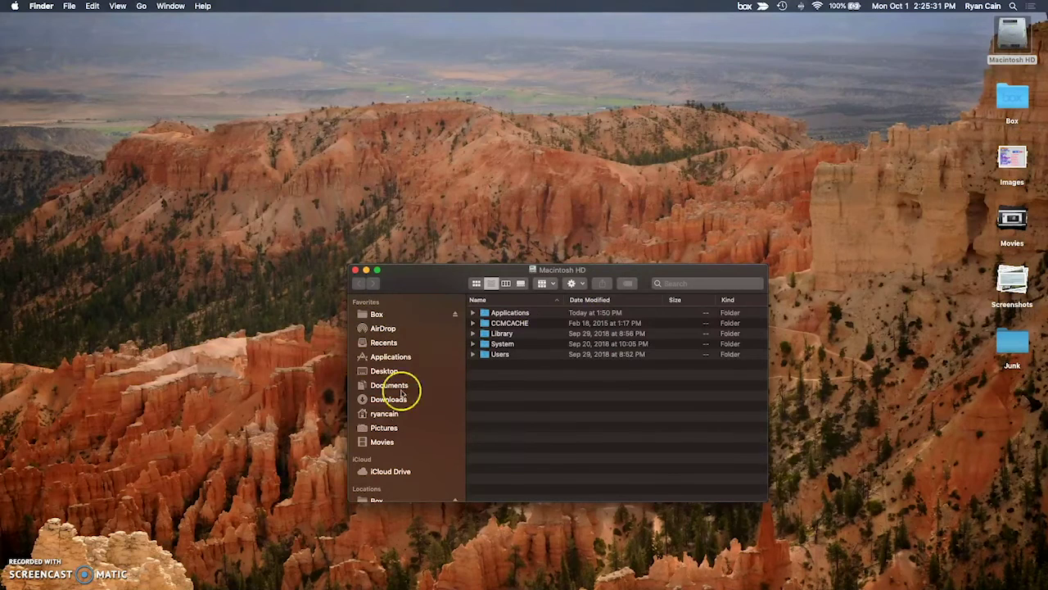
pyautogui.click(397, 363)
pyautogui.click(473, 386)
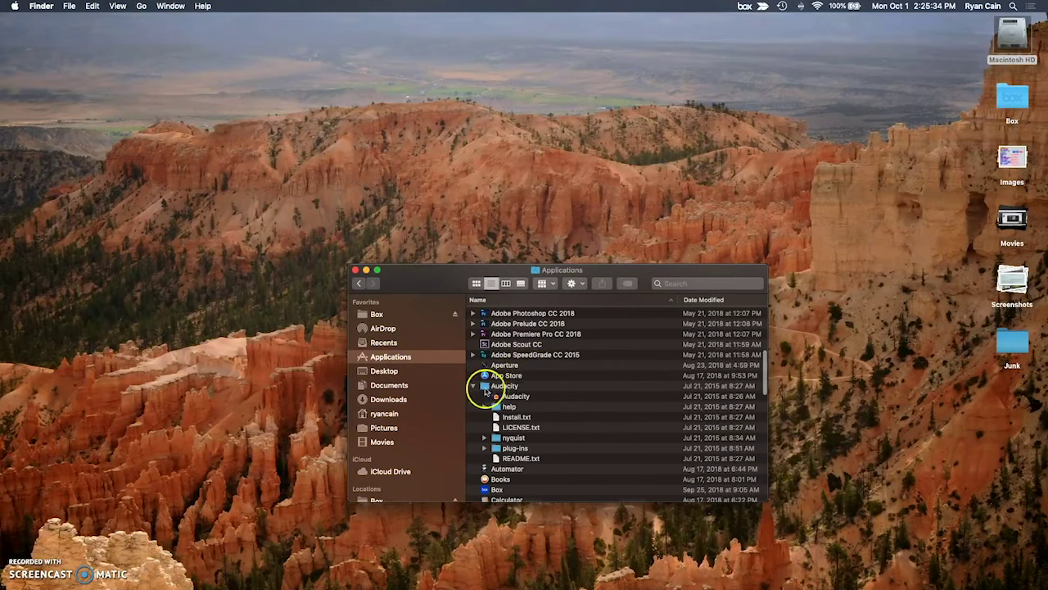
pyautogui.click(473, 386)
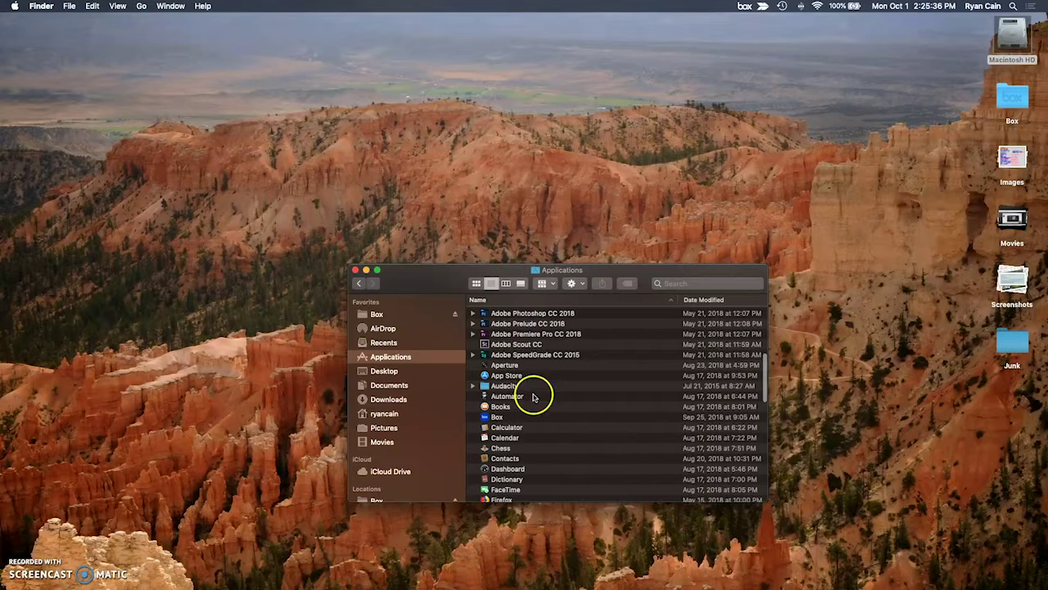
pyautogui.click(527, 388)
pyautogui.click(527, 303)
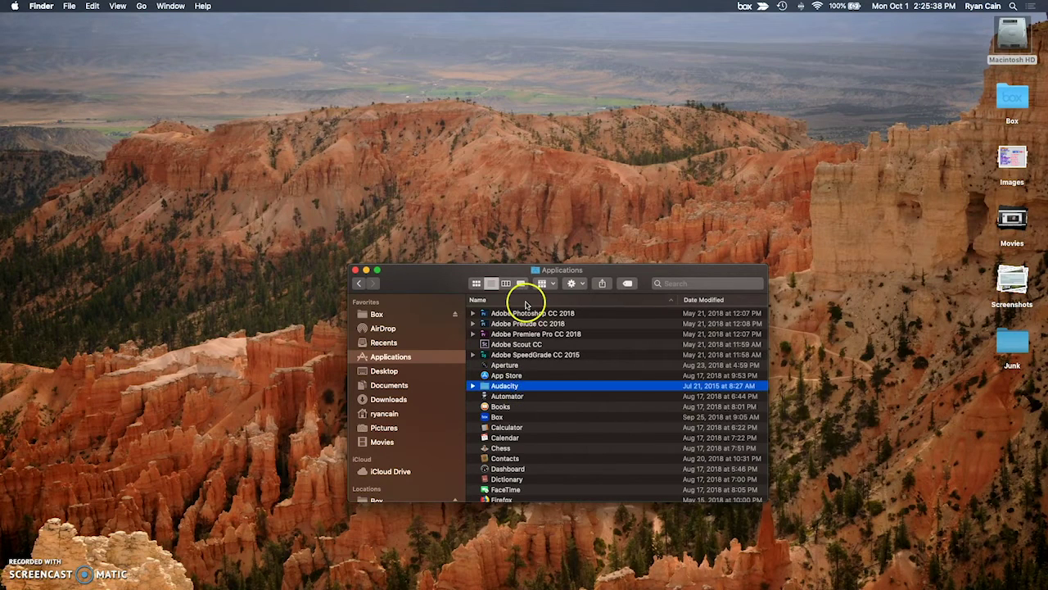
pyautogui.click(526, 303)
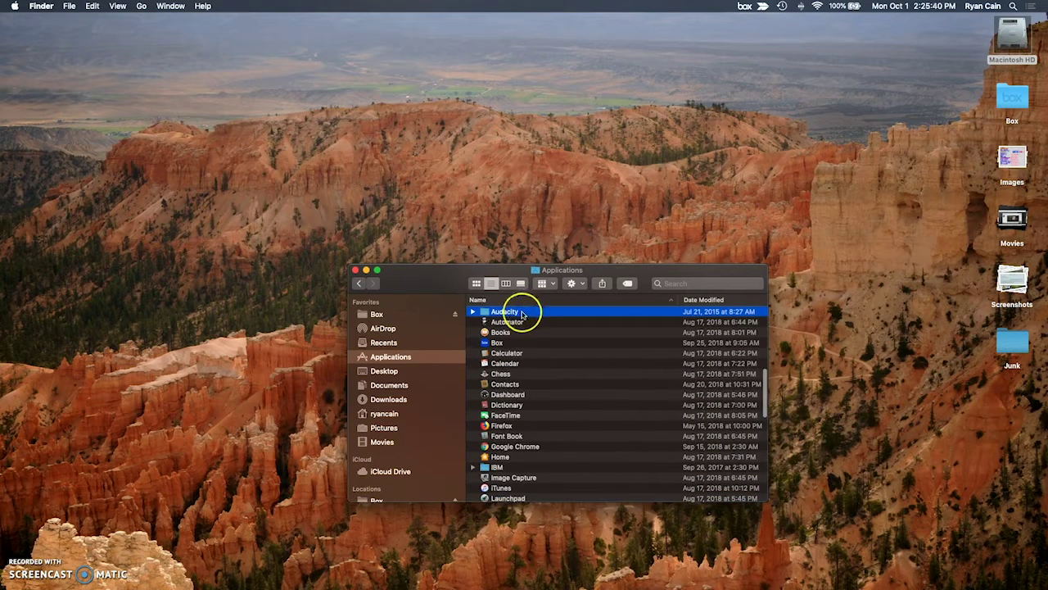
pyautogui.click(473, 312)
pyautogui.click(516, 322)
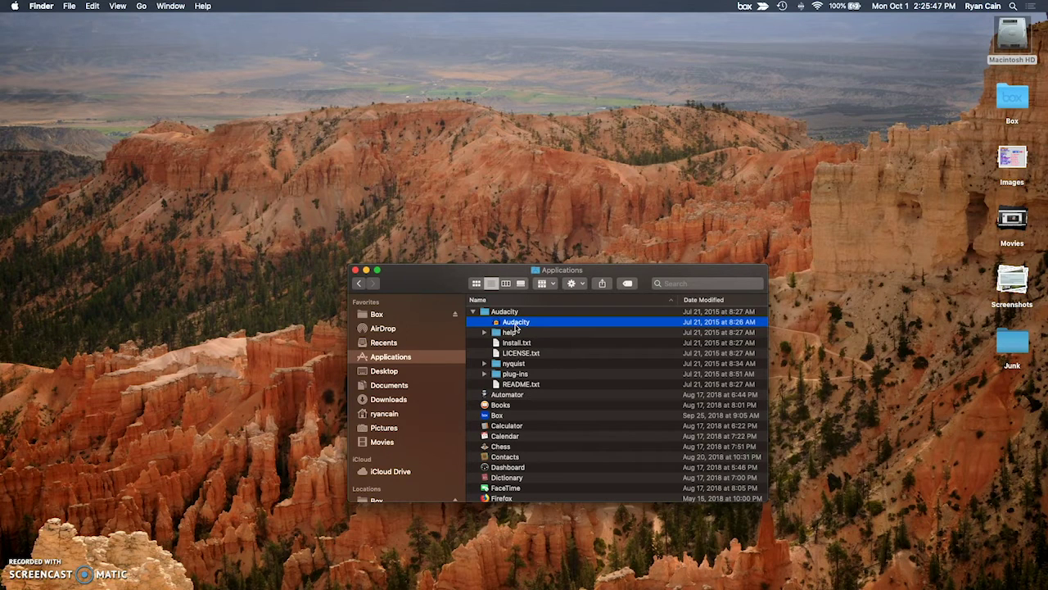
# Launch Audacity from a Spotlight search for "aud" and open a new empty project window.
pyautogui.press('super+space')
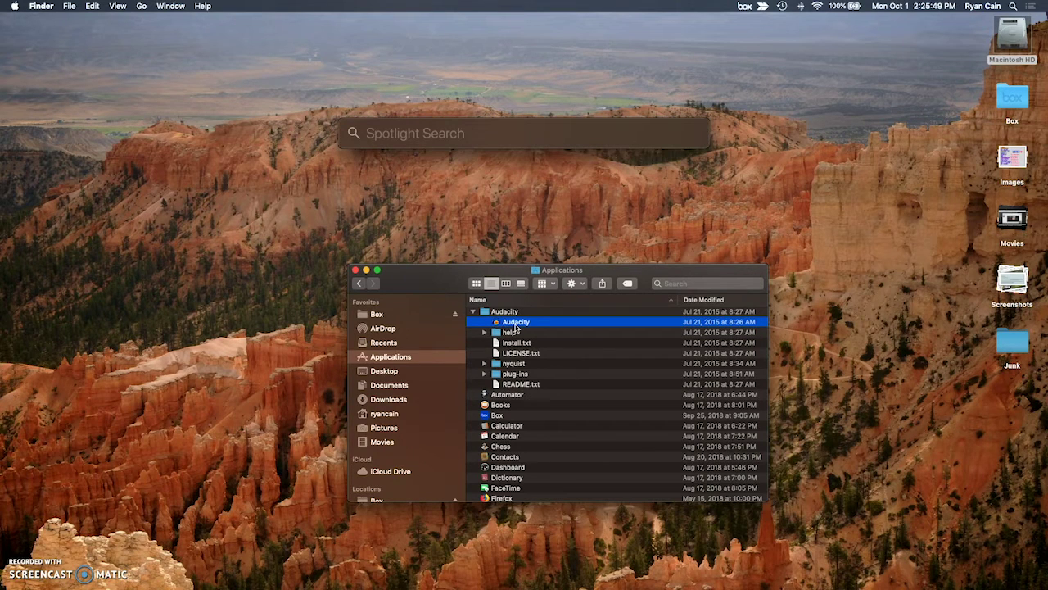
pyautogui.write('aud')
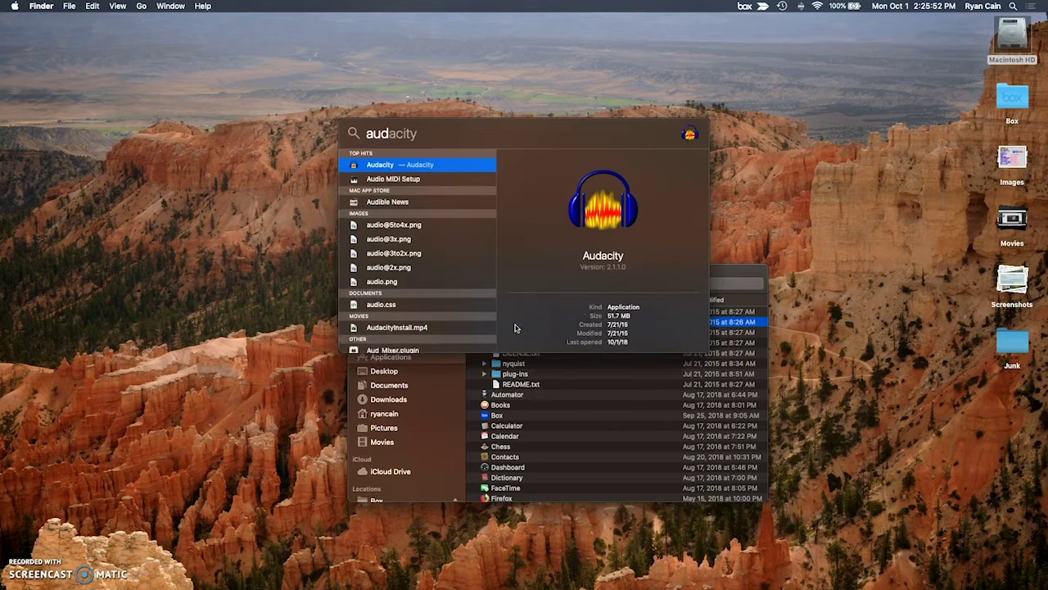
pyautogui.press('Return')
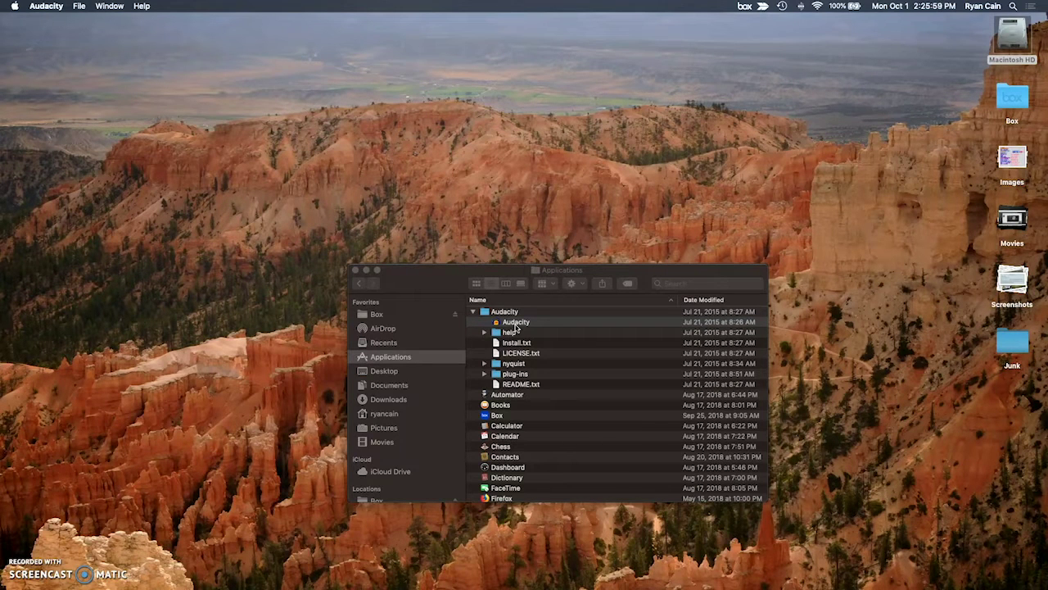
pyautogui.moveTo(582, 588)
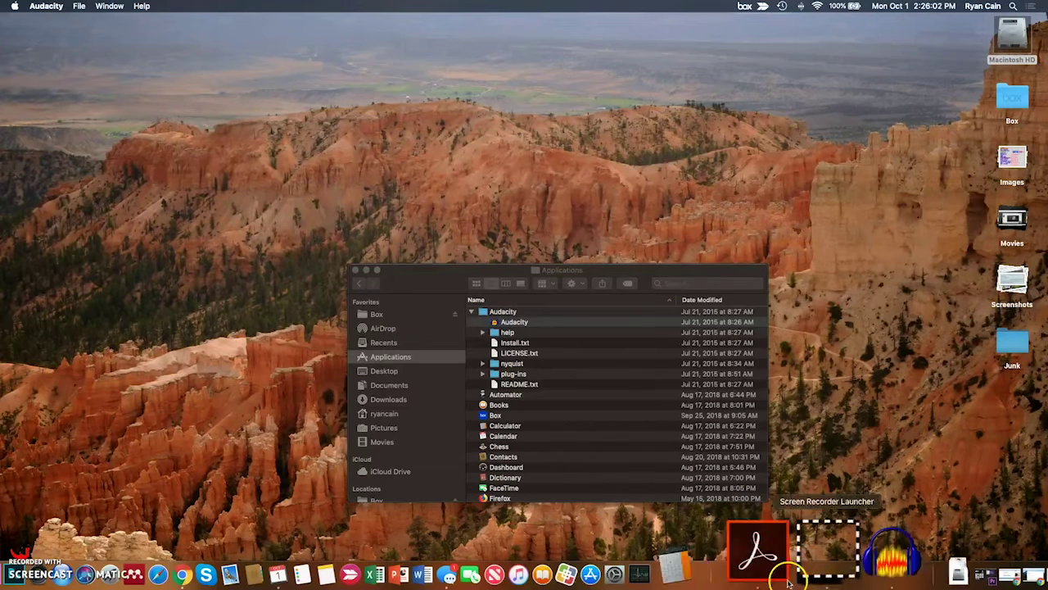
pyautogui.click(79, 6)
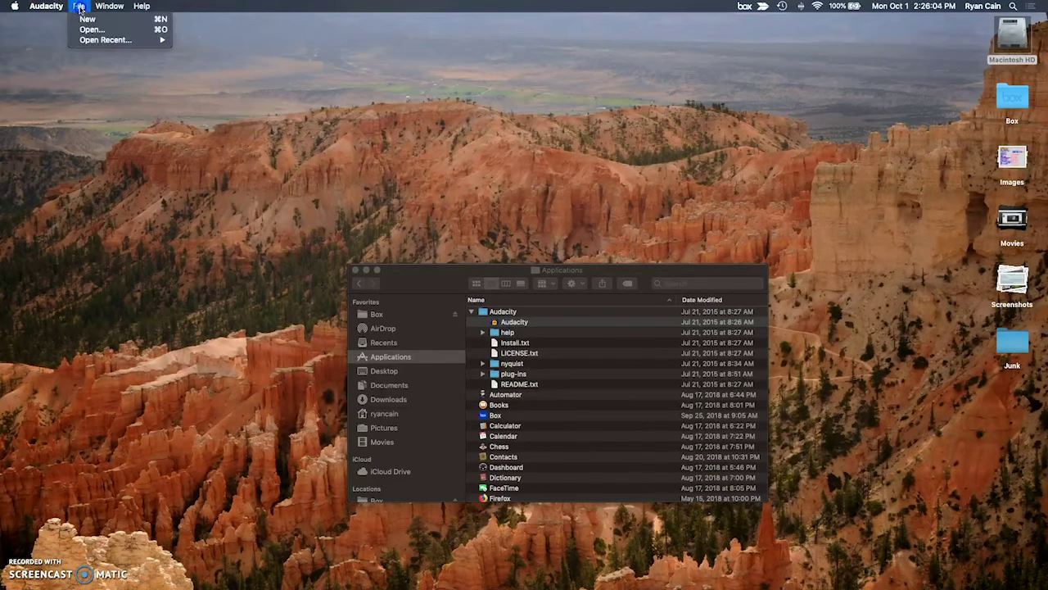
pyautogui.click(88, 19)
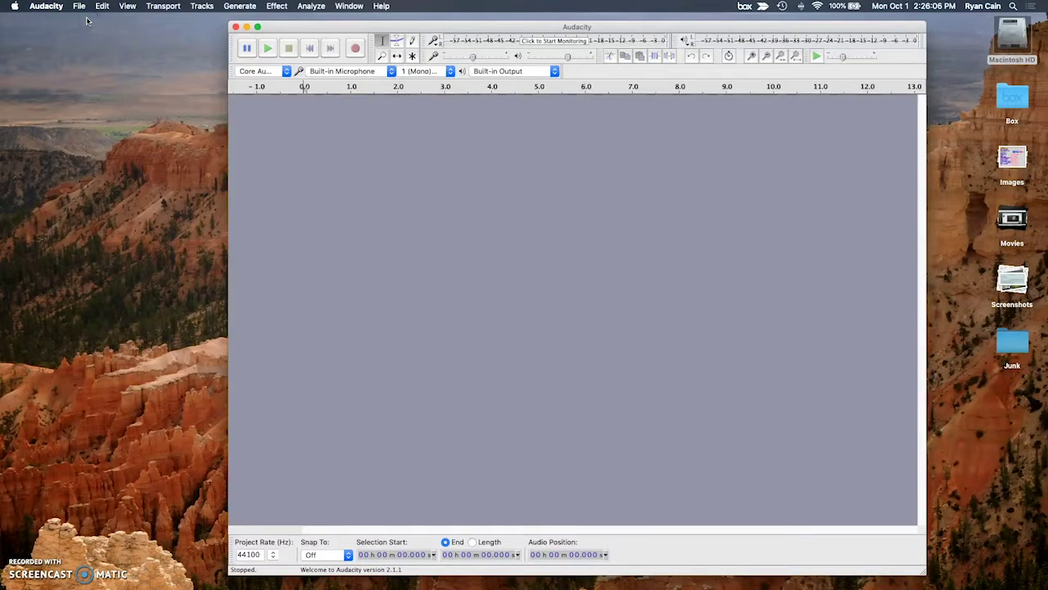
# Review the recording device choice, keep Built-in Microphone, and set the channels to 2 (Stereo) Recording Channels.
pyautogui.click(288, 129)
pyautogui.click(370, 71)
pyautogui.click(373, 71)
pyautogui.click(426, 72)
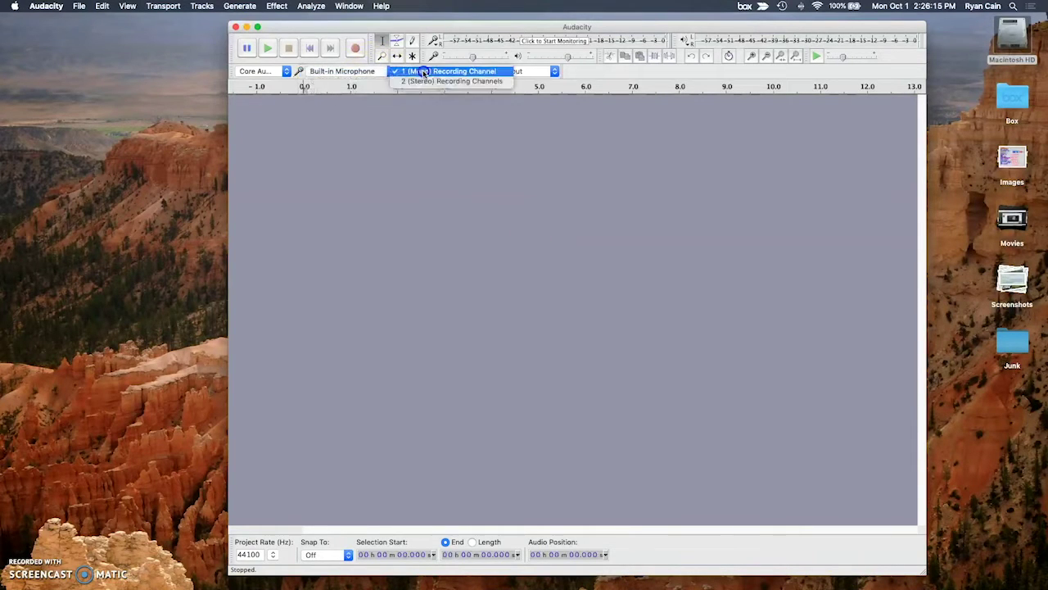
pyautogui.click(426, 80)
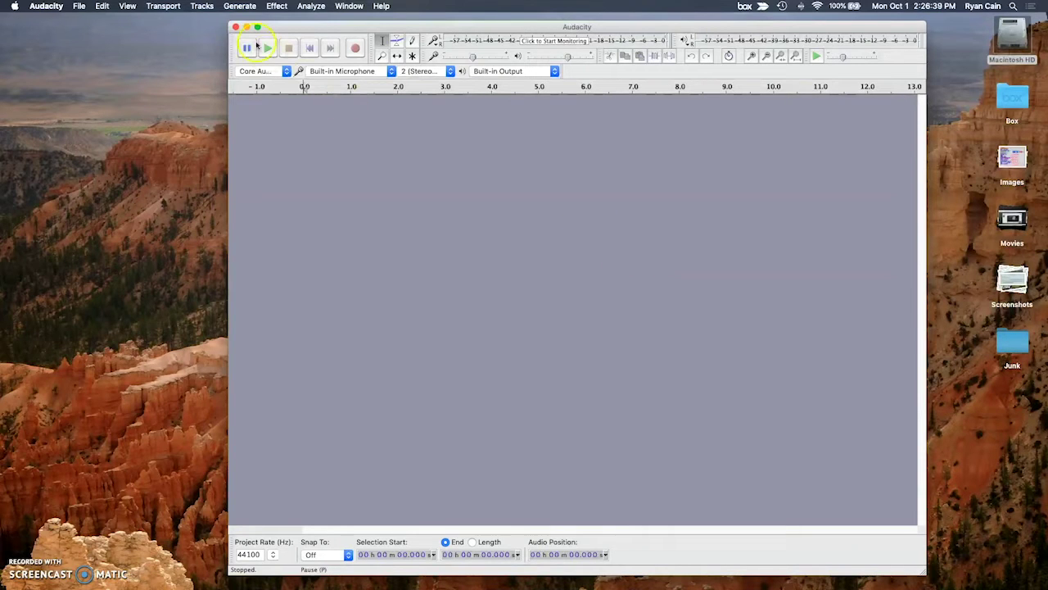
# Record about 1 minute 25 seconds of audio from the microphone and play back the first few seconds of the take.
pyautogui.click(356, 48)
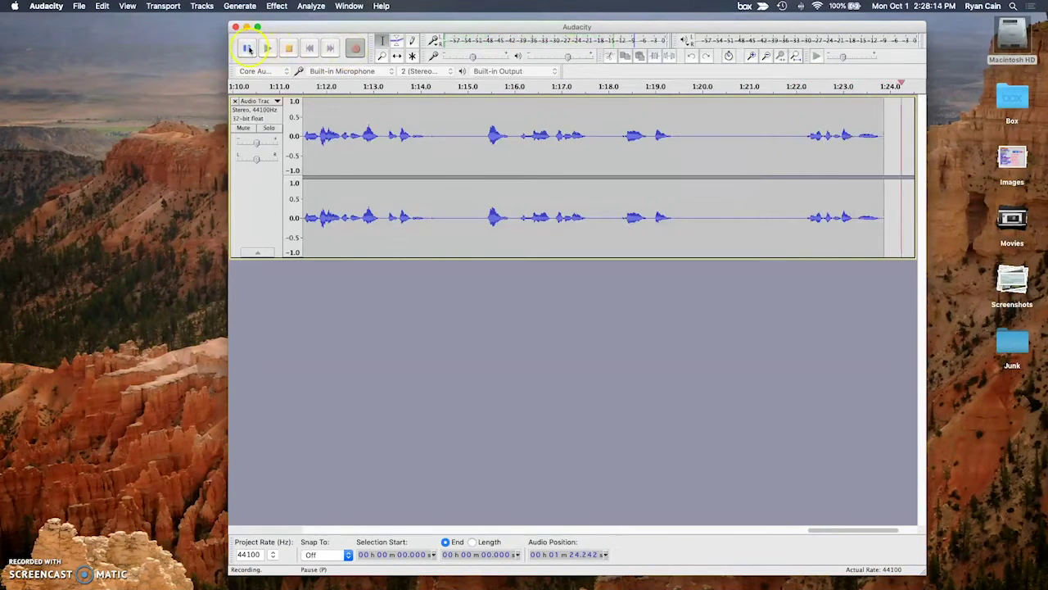
pyautogui.click(293, 49)
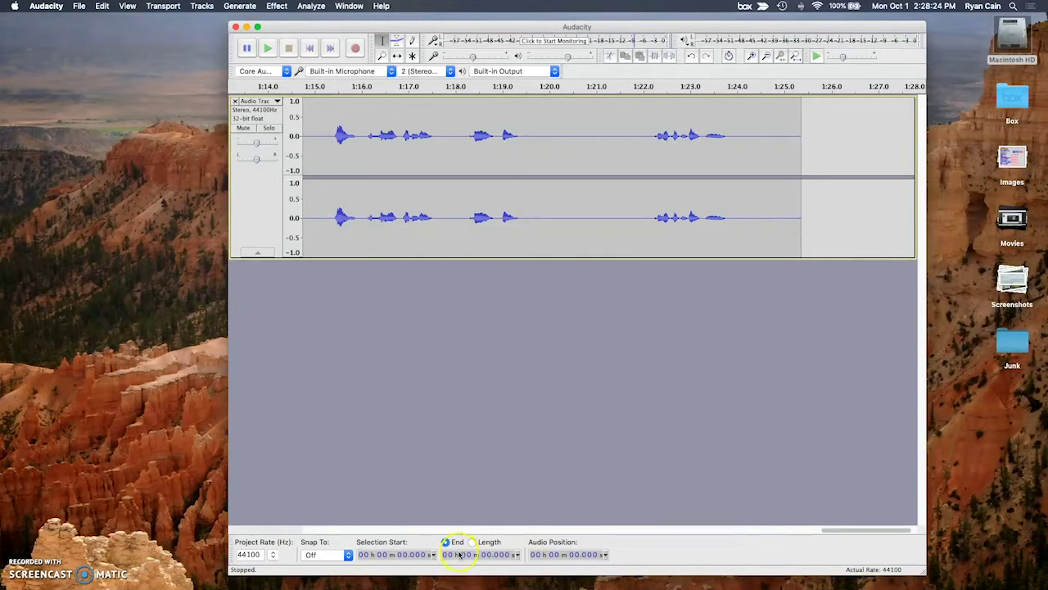
pyautogui.moveTo(870, 533); pyautogui.dragTo(269, 504)
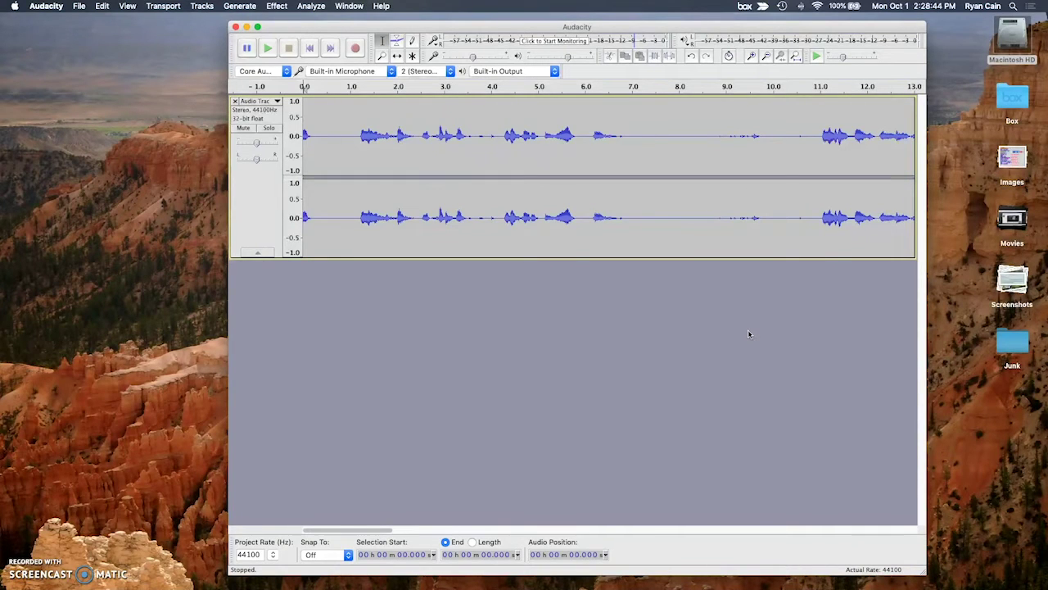
pyautogui.click(268, 47)
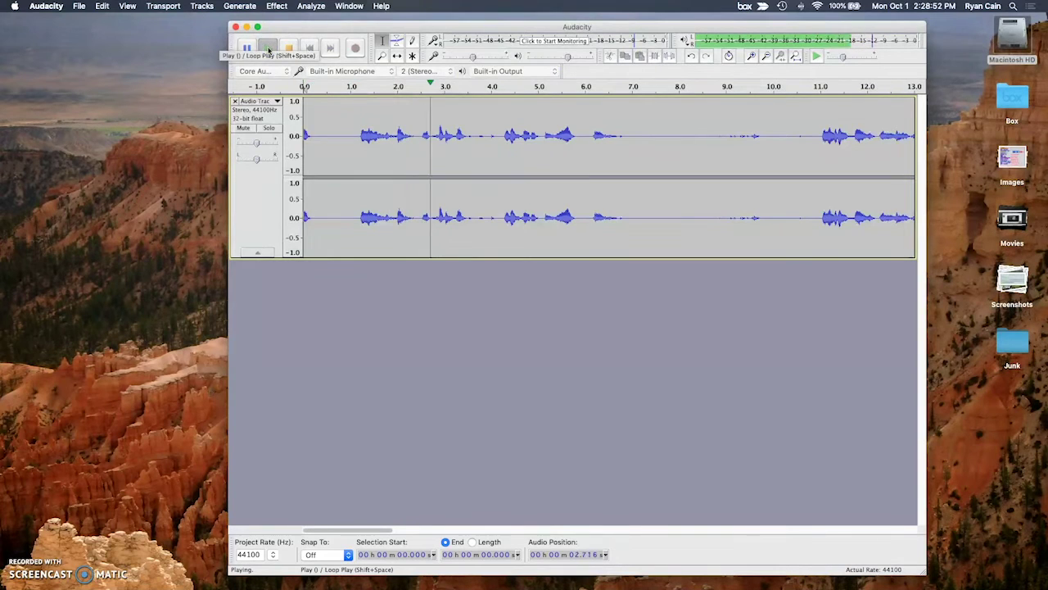
pyautogui.click(268, 48)
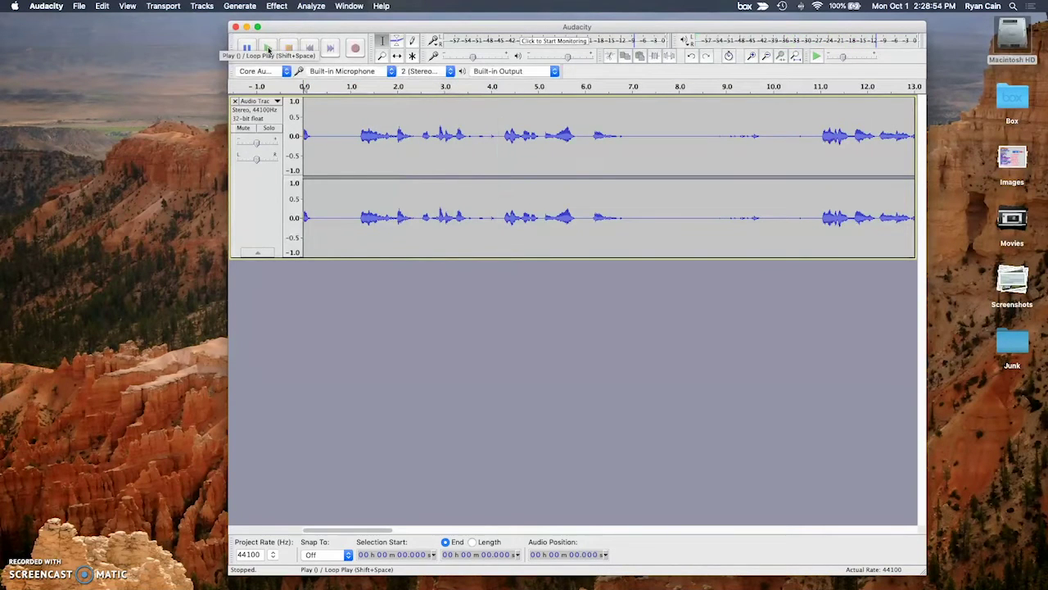
# Delete the short noise at the start of the track, from 0 to about 0.36 seconds.
pyautogui.click(317, 127)
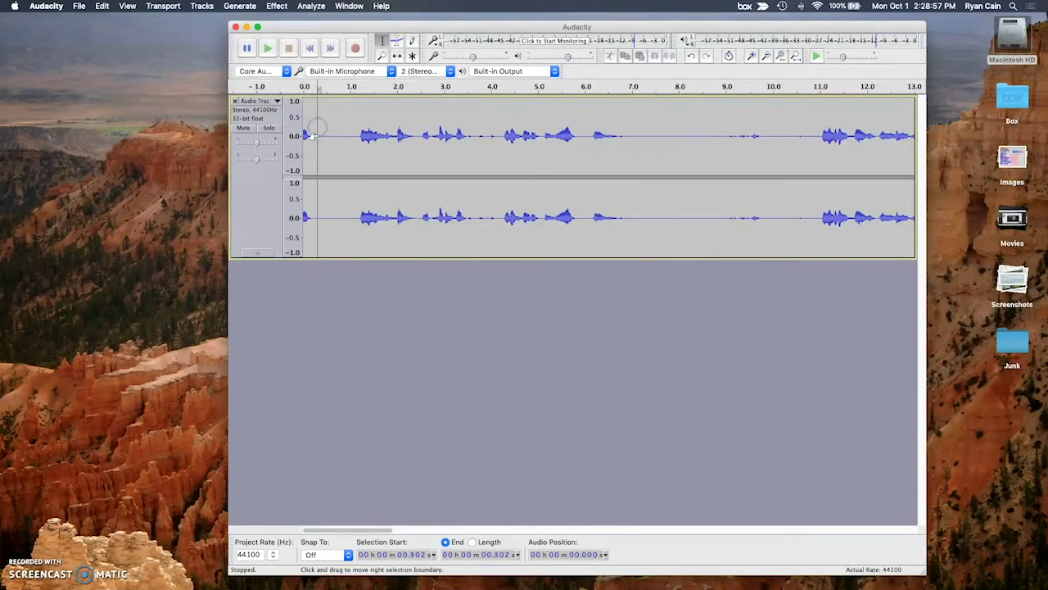
pyautogui.moveTo(321, 138); pyautogui.dragTo(301, 136)
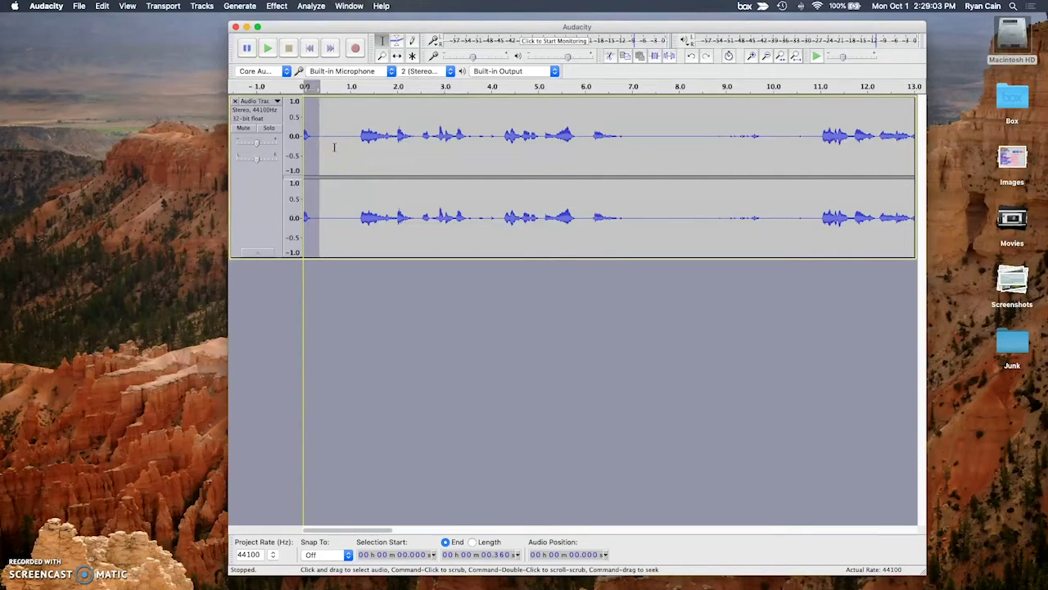
pyautogui.press('Delete')
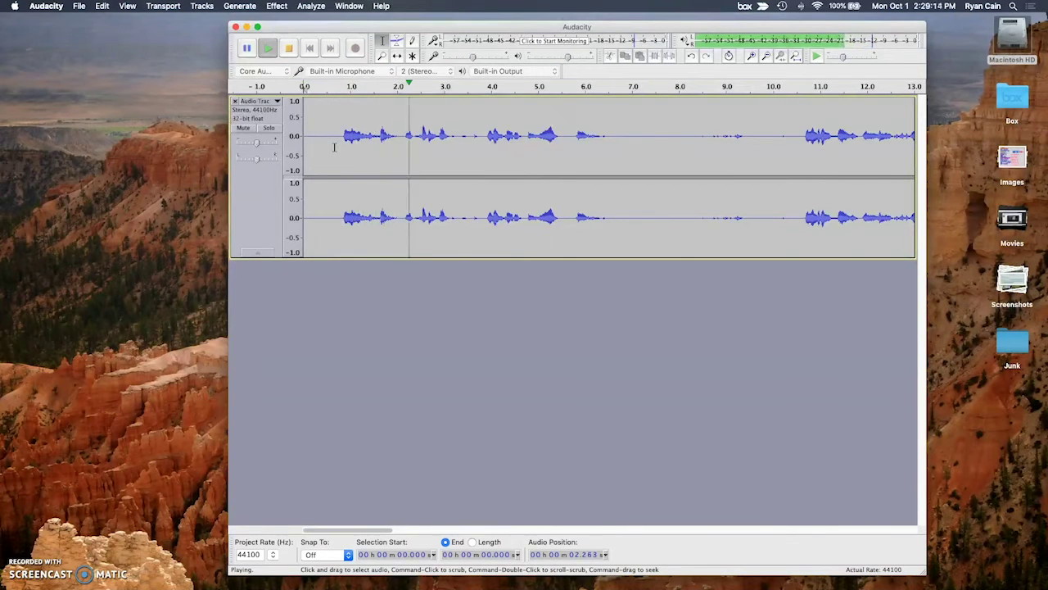
# Play the trimmed track from its start, raise the playback volume by three increments, and stop playback after the long pause.
pyautogui.press('XF86AudioRaiseVolume')
pyautogui.press('XF86AudioRaiseVolume')
pyautogui.press('XF86AudioRaiseVolume')
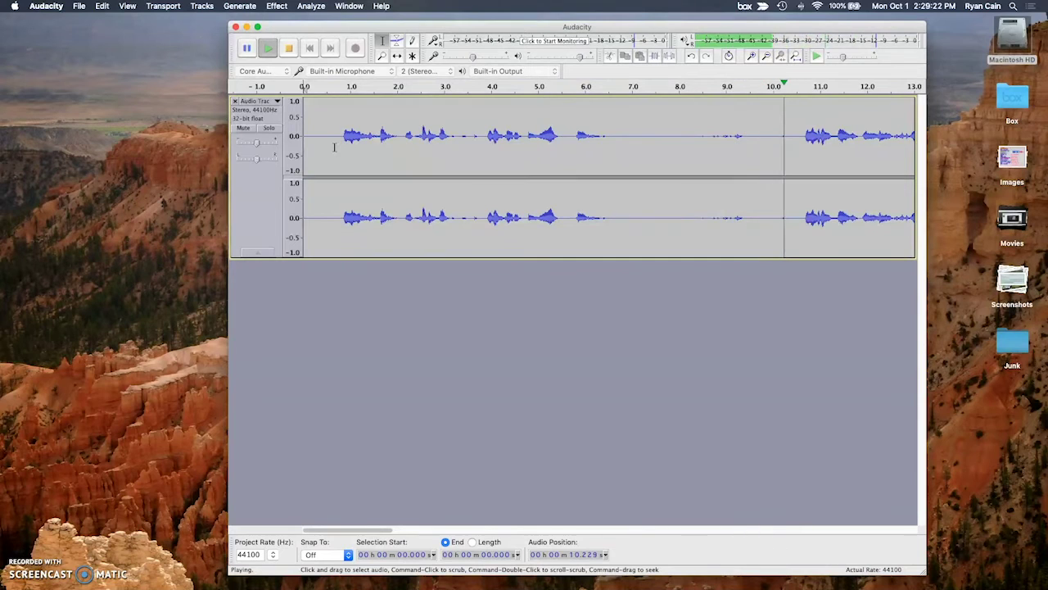
pyautogui.press('space')
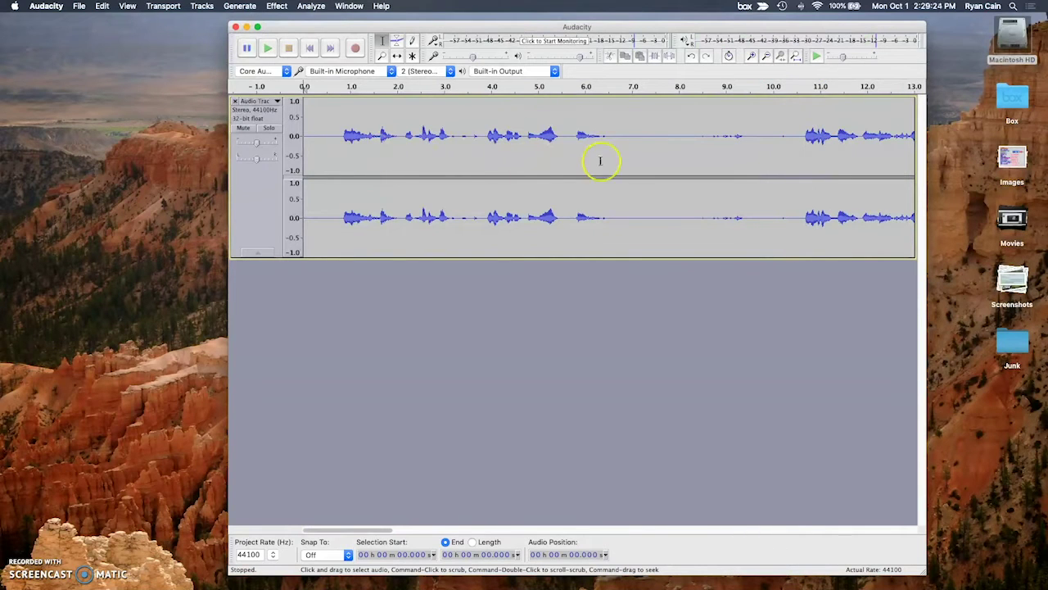
# Delete the pause from about 6.71 to 10.19 seconds and play across the cut from about 5.8 seconds.
pyautogui.moveTo(618, 133); pyautogui.dragTo(780, 144)
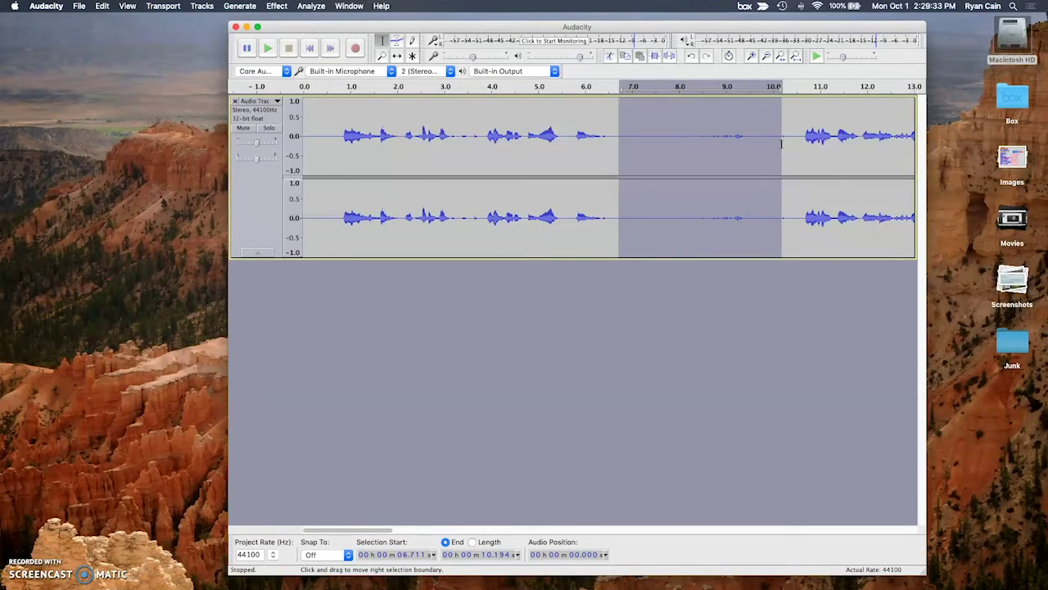
pyautogui.press('Delete')
pyautogui.click(590, 87)
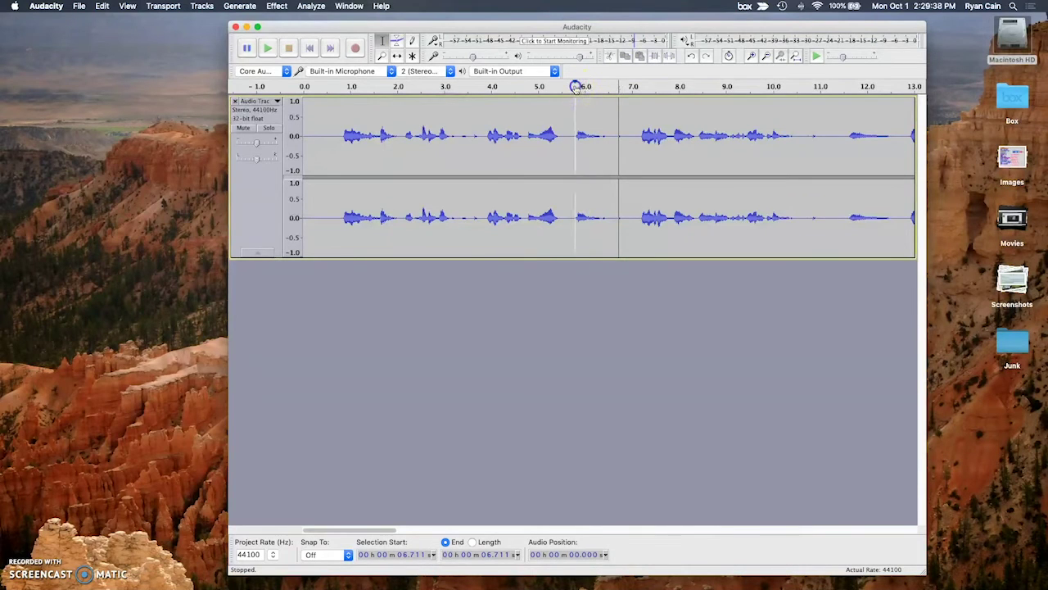
pyautogui.click(574, 86)
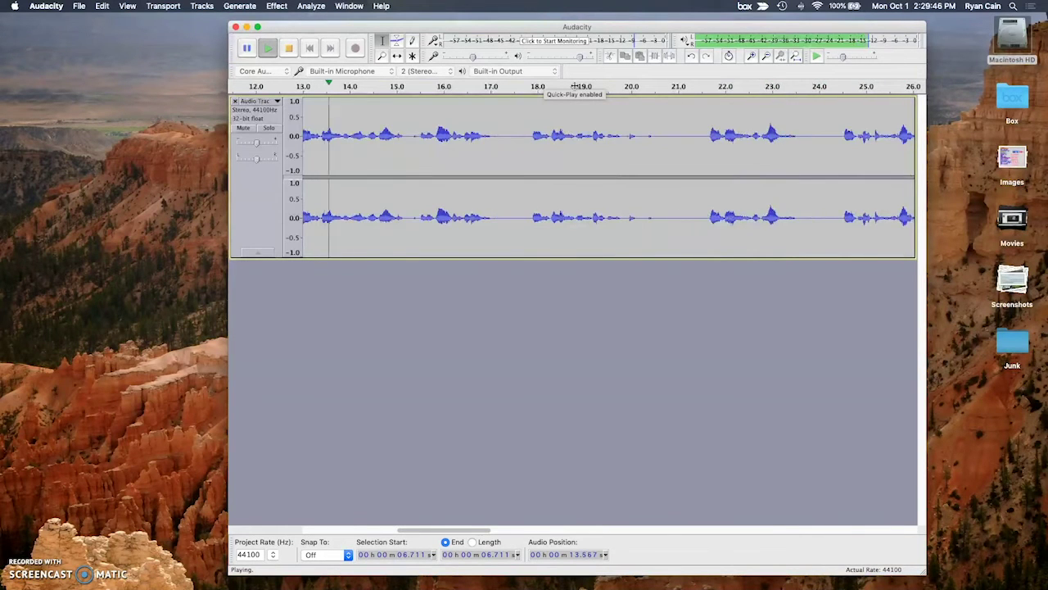
pyautogui.press('space')
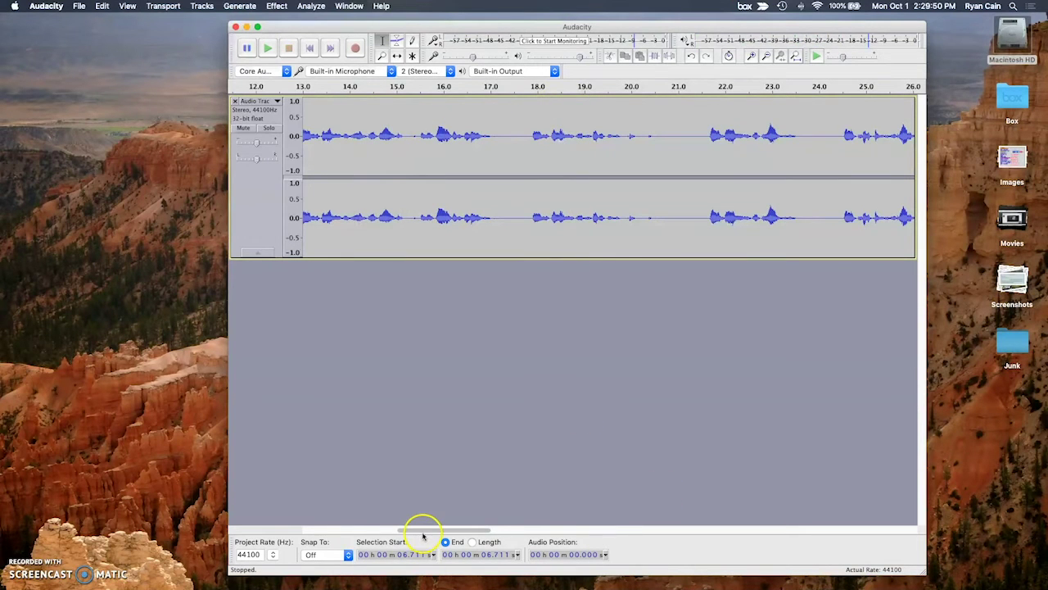
# Place the cursor at about 10.45 seconds and play the passage with the isolated short sound after it.
pyautogui.moveTo(424, 533); pyautogui.dragTo(393, 530)
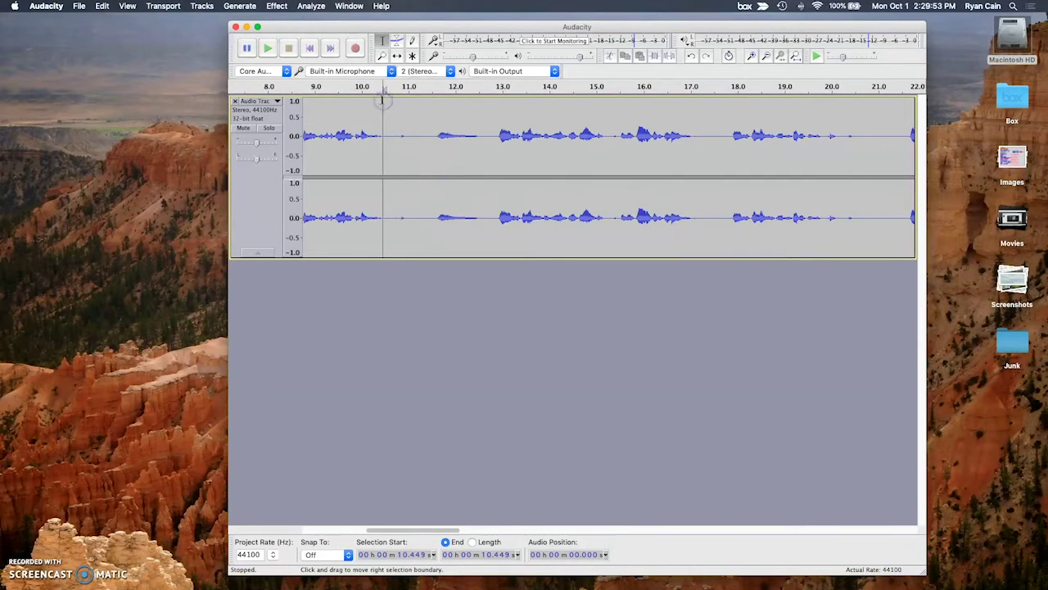
pyautogui.press('space')
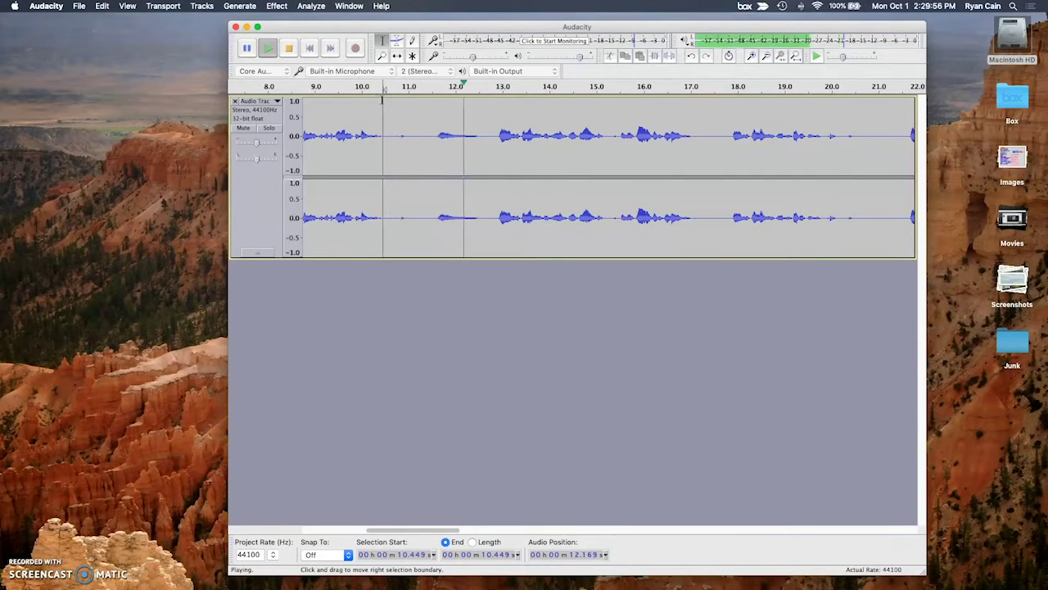
pyautogui.press('space')
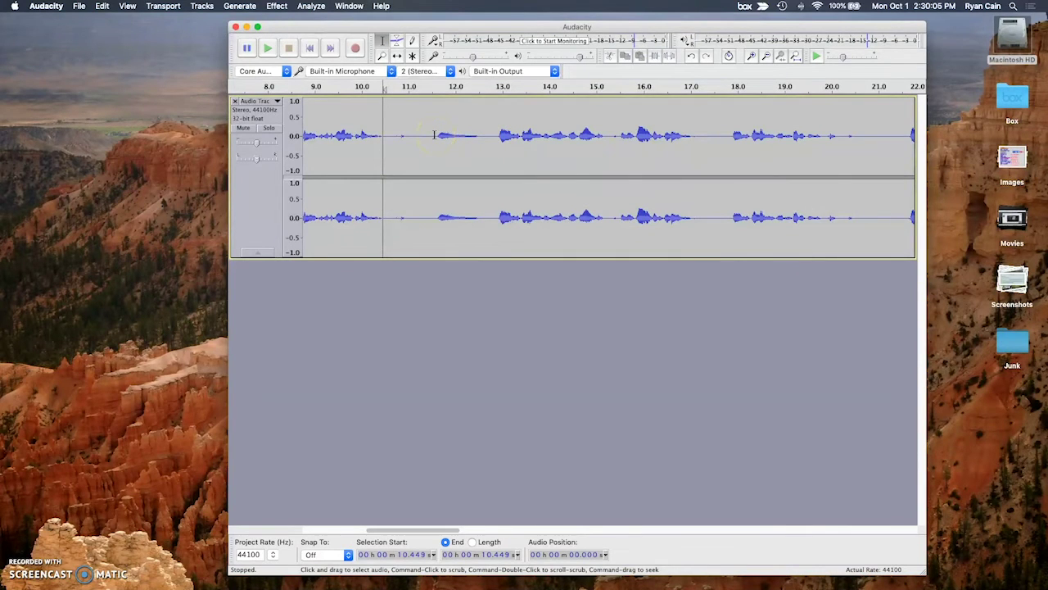
# Delete the isolated sound from about 11.52 to 12.61 seconds and listen to the track from about 10.2 seconds.
pyautogui.moveTo(433, 135); pyautogui.dragTo(484, 135)
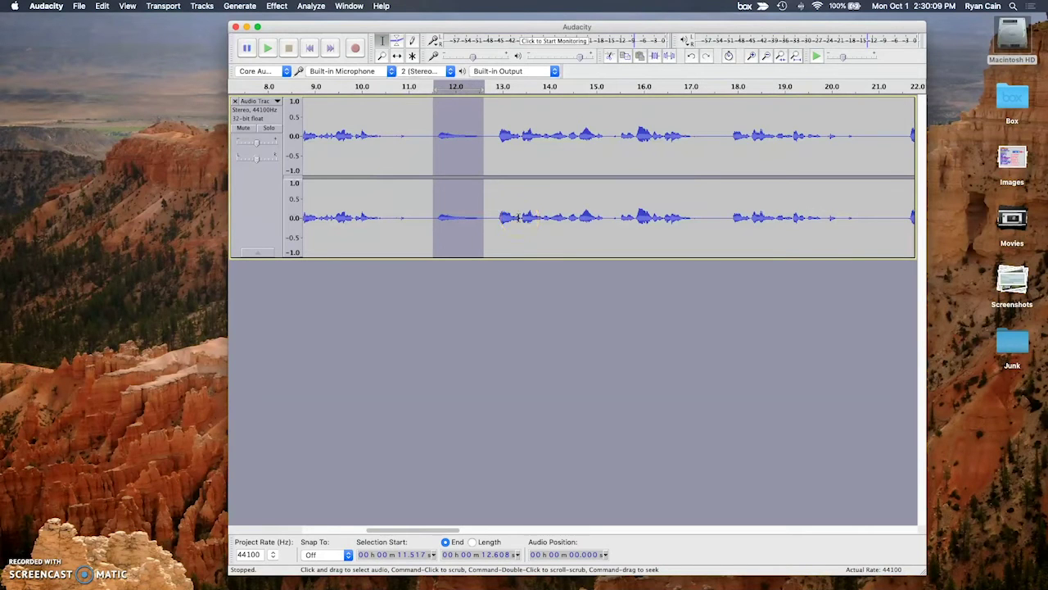
pyautogui.press('Delete')
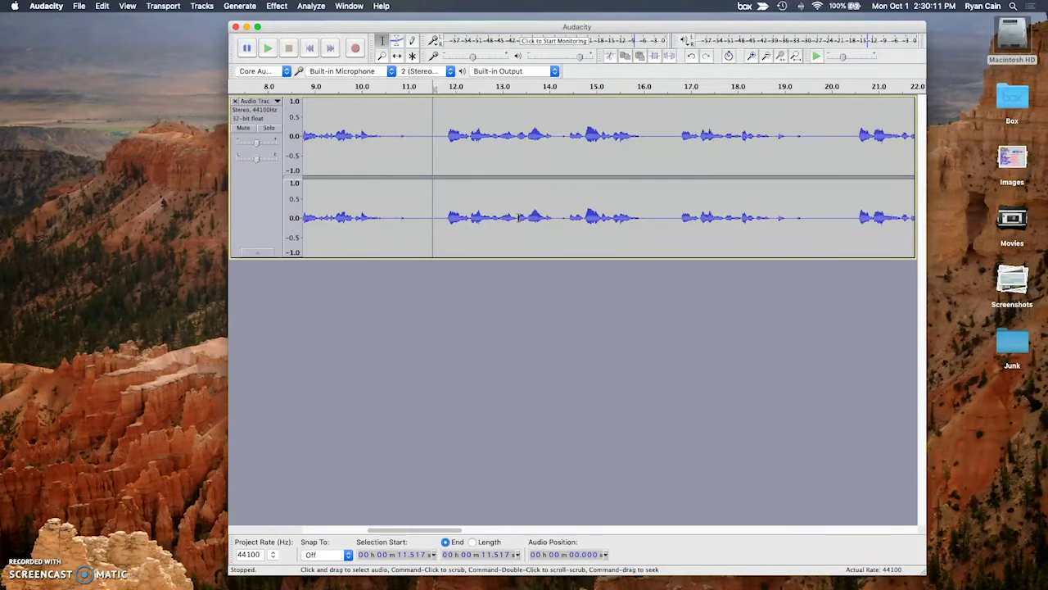
pyautogui.click(369, 87)
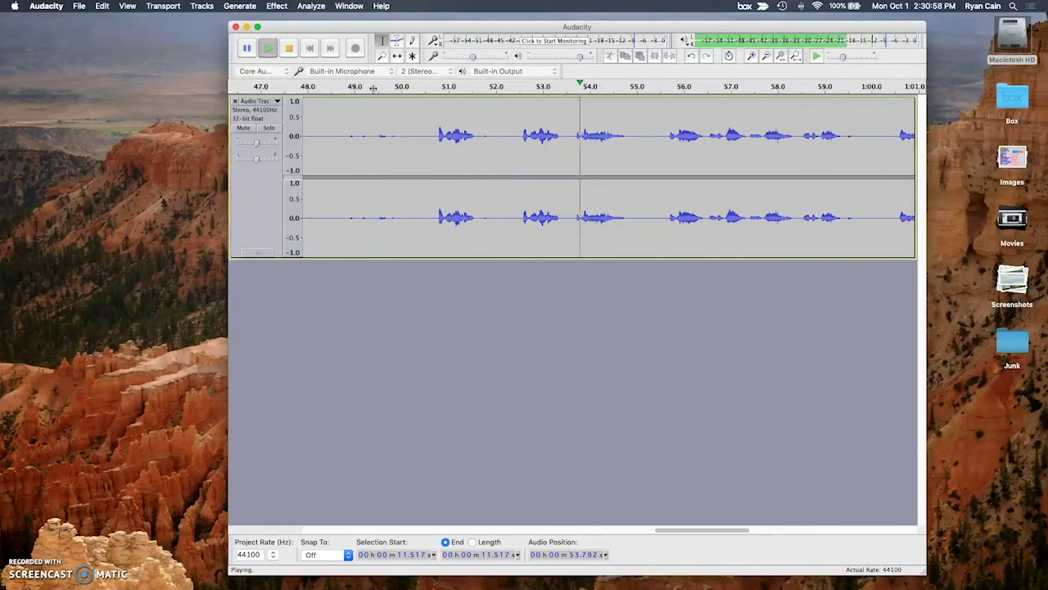
pyautogui.press('space')
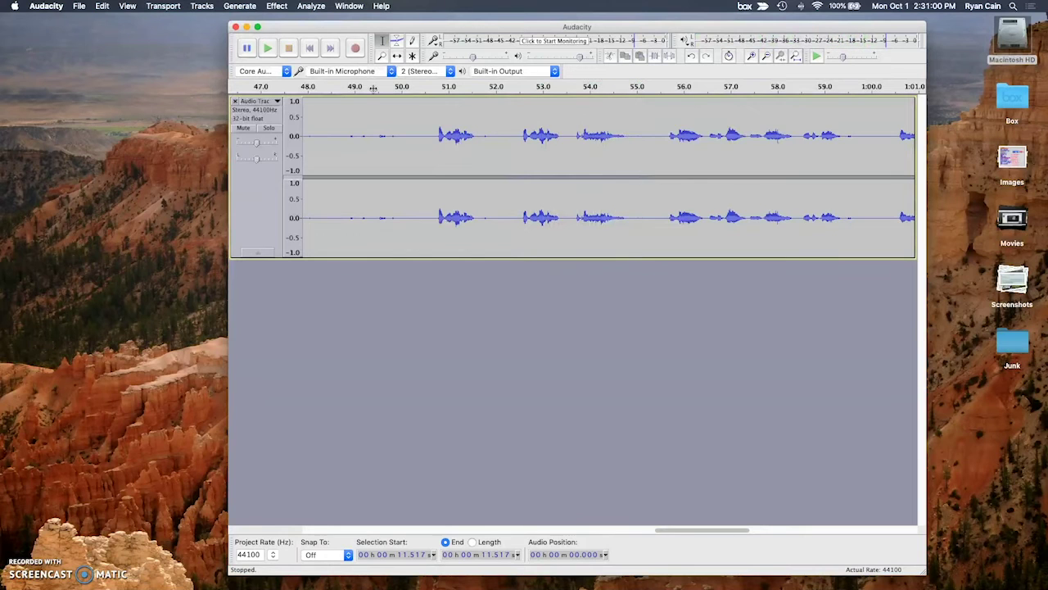
# Listen from about 49 seconds, delete the unwanted passage from about 48.89 to 52.00 seconds, and play the track on from the cut.
pyautogui.click(459, 131)
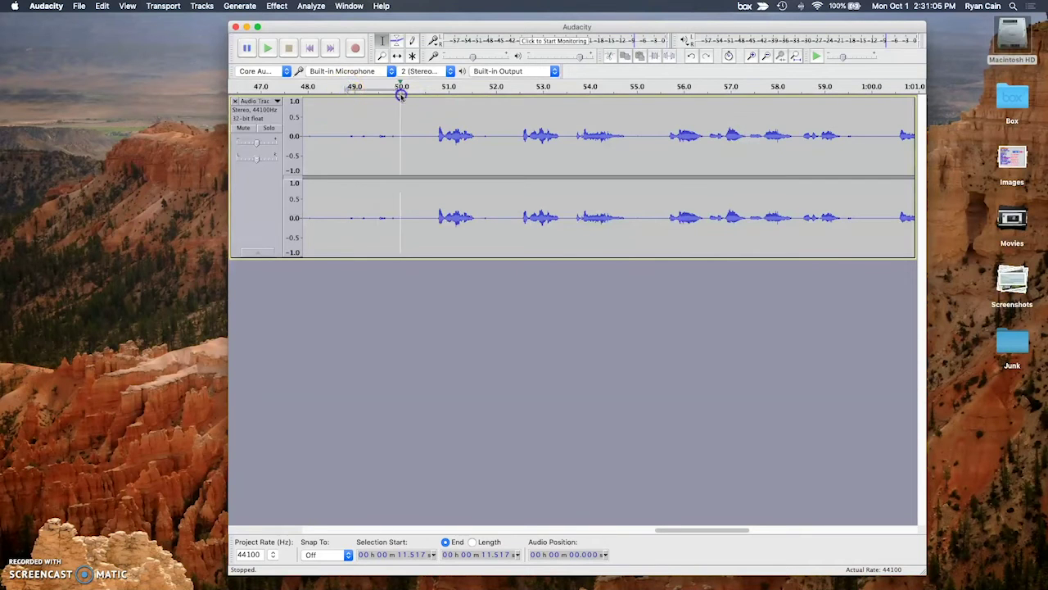
pyautogui.click(363, 87)
pyautogui.moveTo(350, 104); pyautogui.dragTo(494, 111)
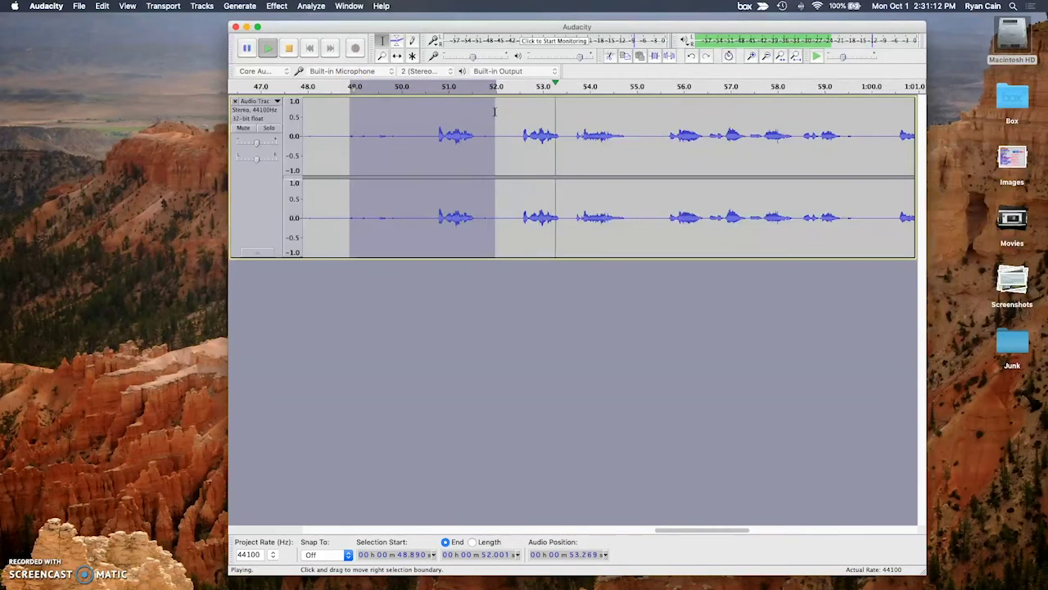
pyautogui.press('space')
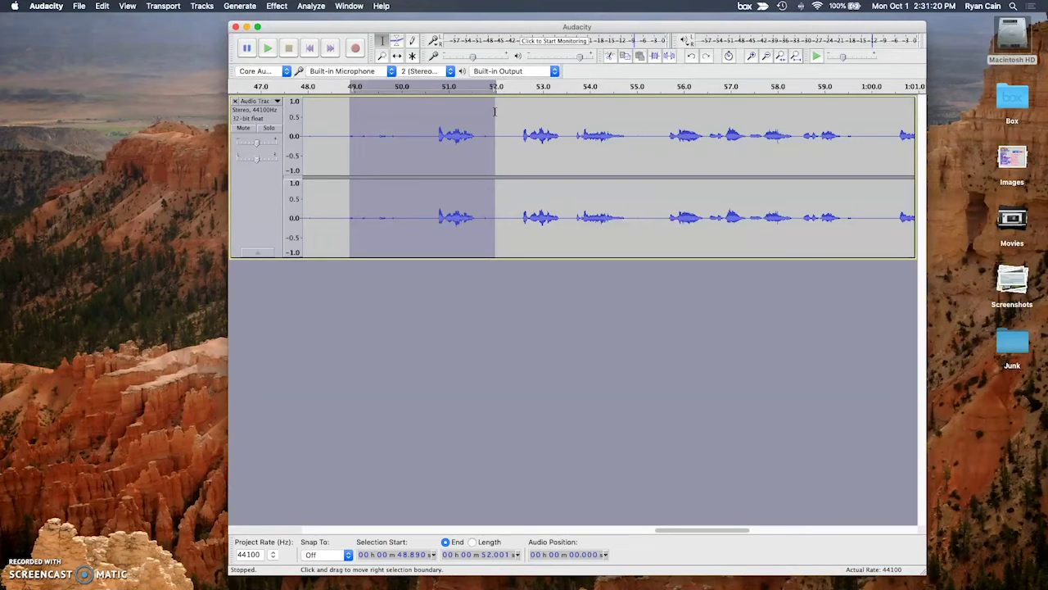
pyautogui.press('Delete')
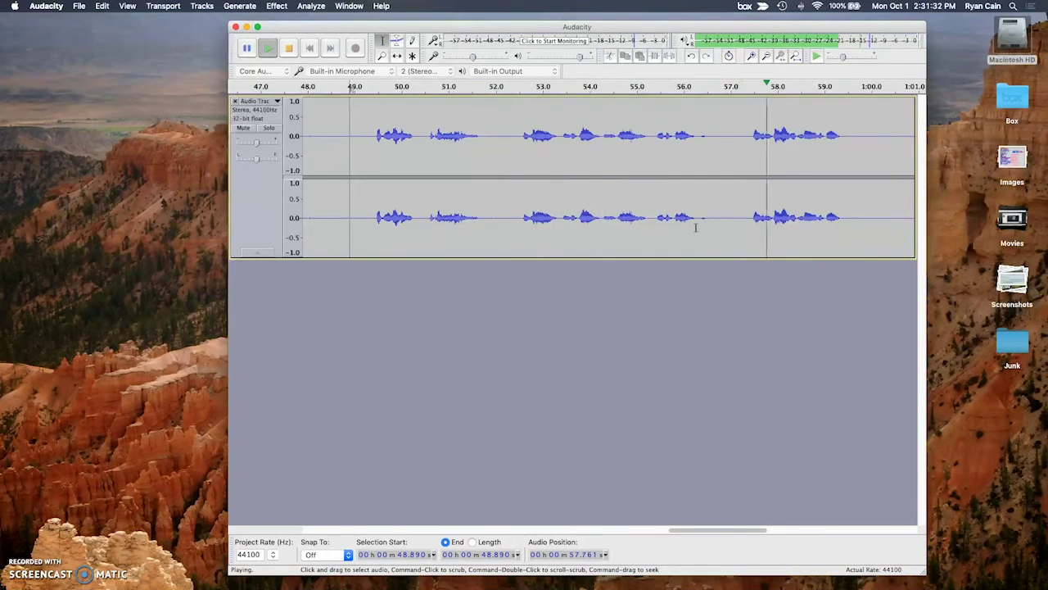
pyautogui.click(725, 227)
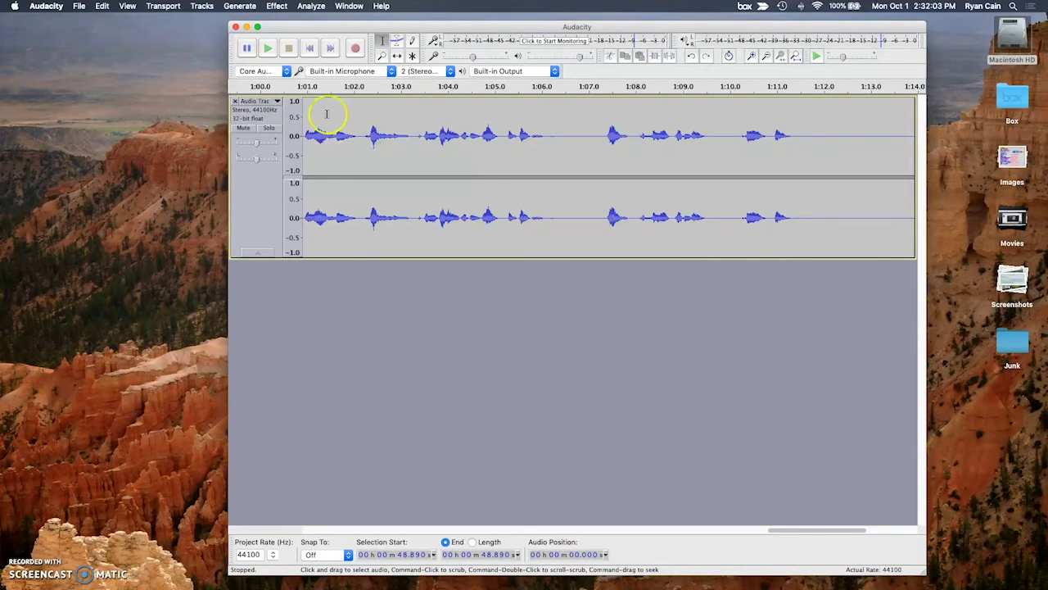
# Save the project as InTheMiddleofFall in the Documents folder, in the Audacity projects (*.aup) format.
pyautogui.click(82, 6)
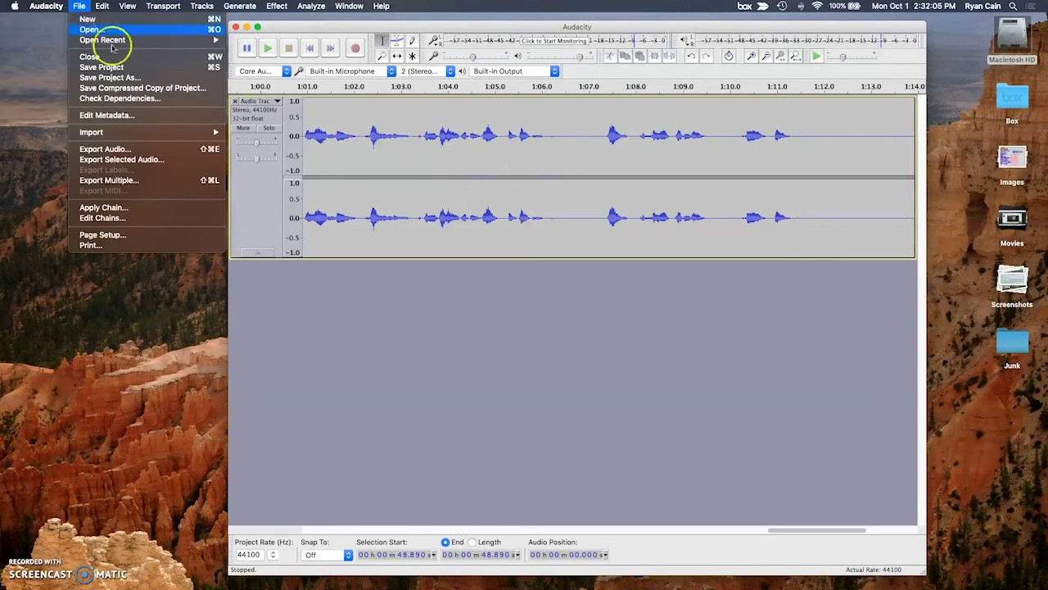
pyautogui.click(127, 67)
pyautogui.click(651, 328)
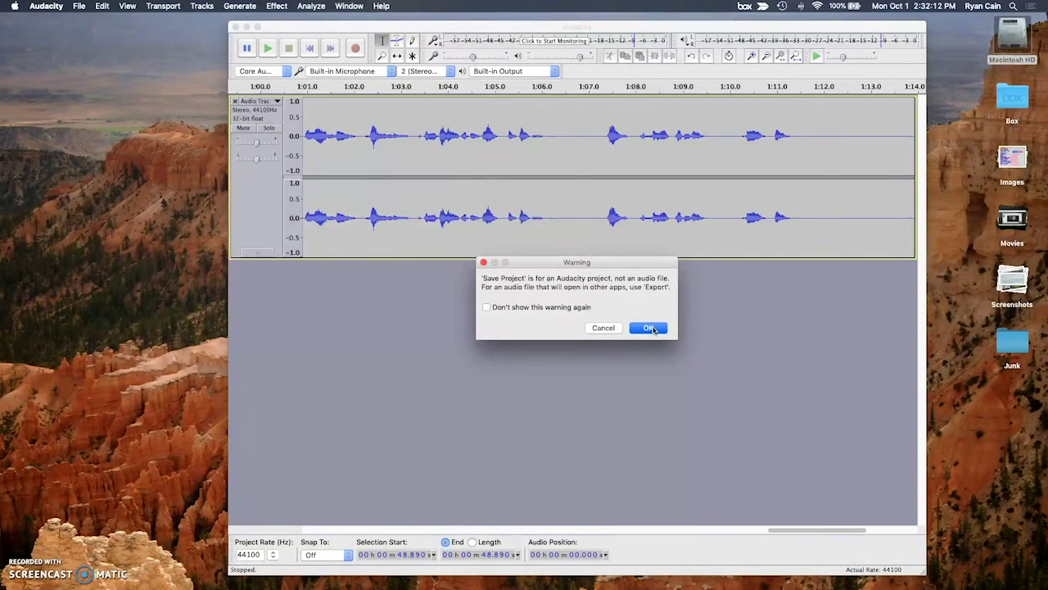
pyautogui.click(651, 328)
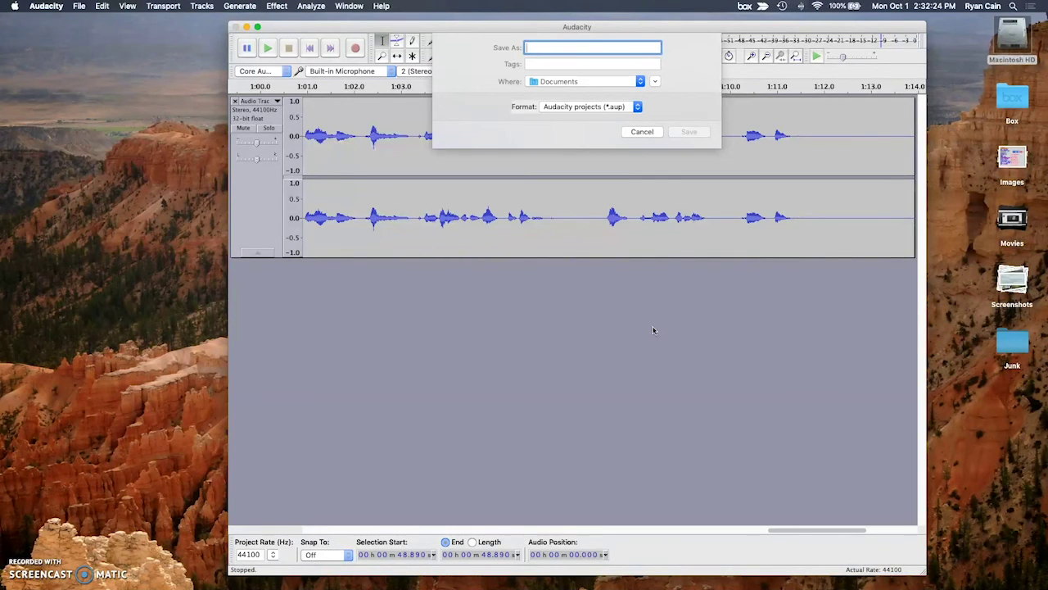
pyautogui.write('InTheMiddl')
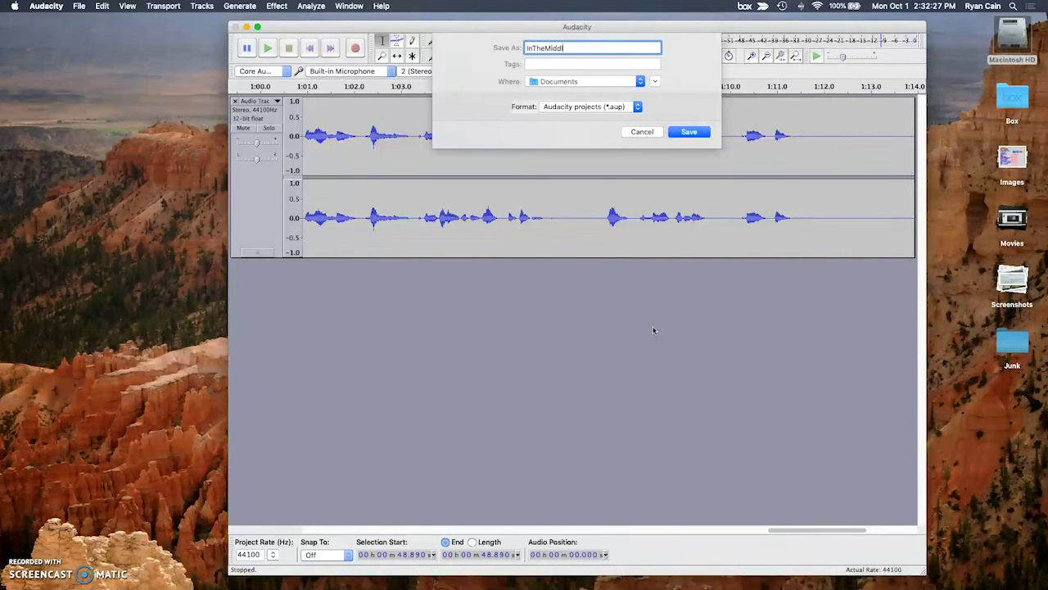
pyautogui.write('eofFall')
pyautogui.click(689, 132)
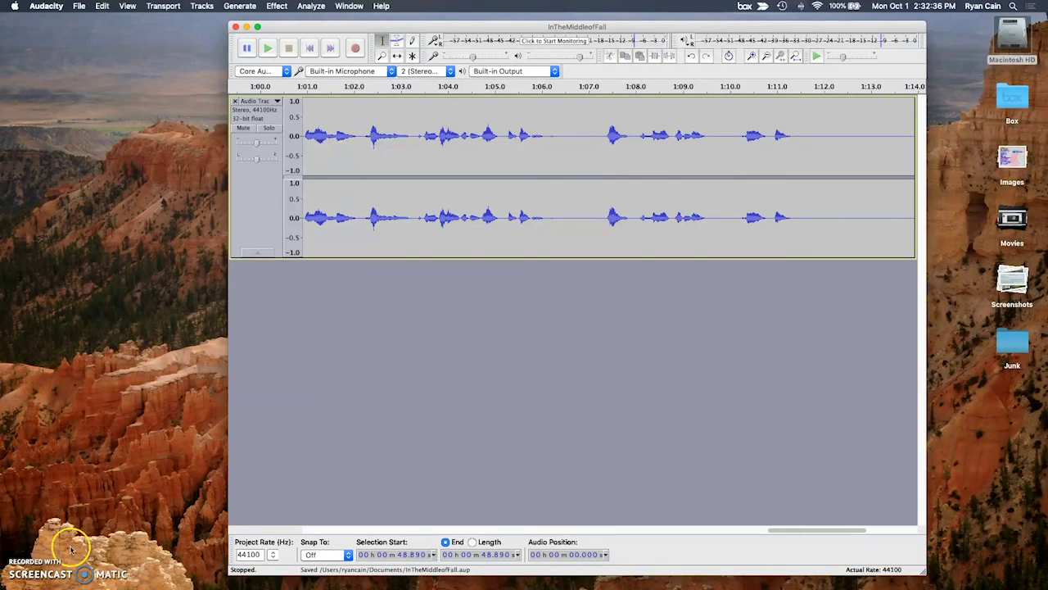
pyautogui.click(20, 553)
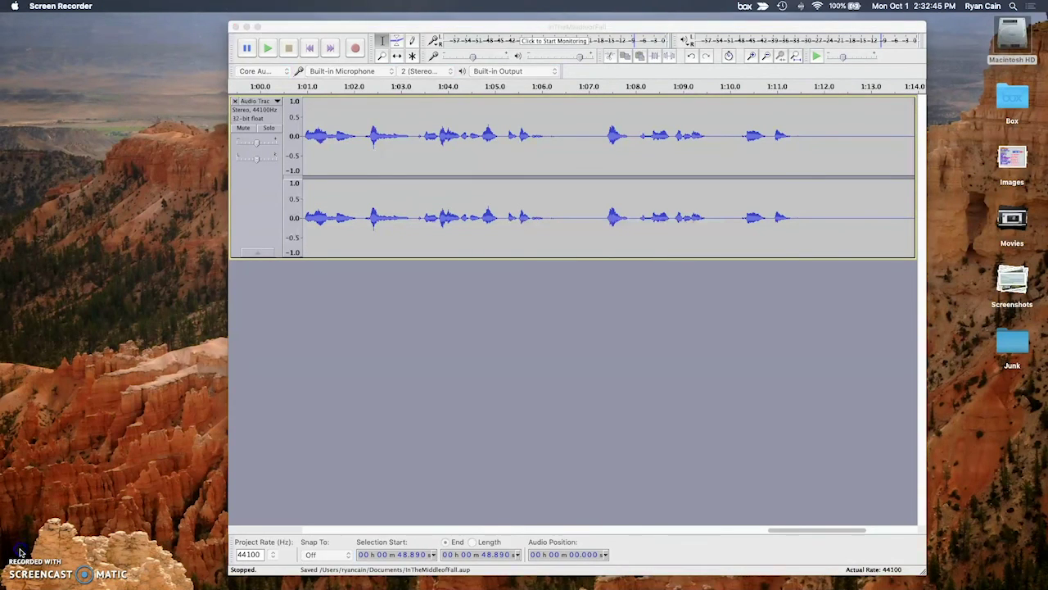